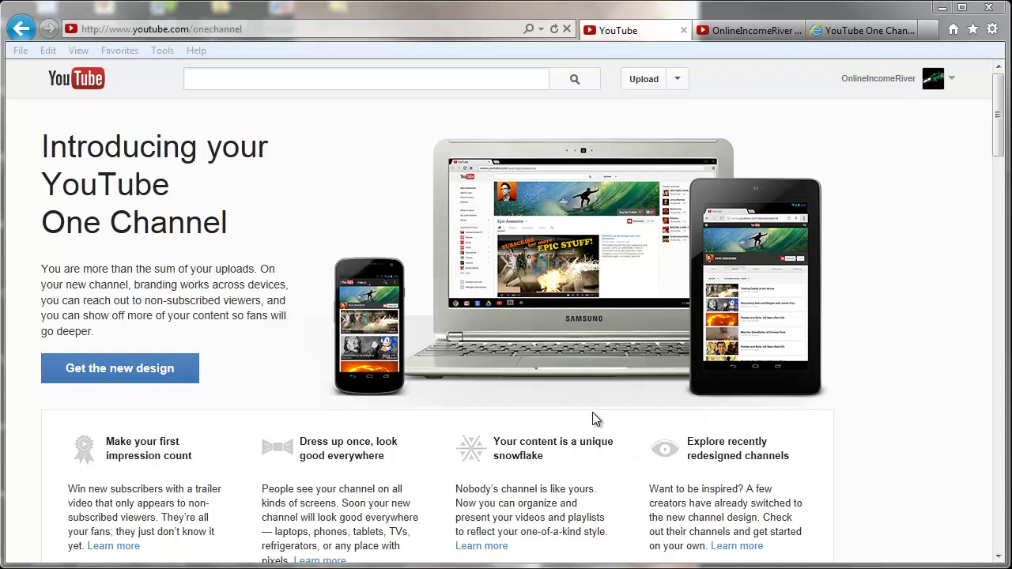
Switch to the OnlineIncomeRiver channel page and scroll down and back up to the blue notice banners
click(750, 34)
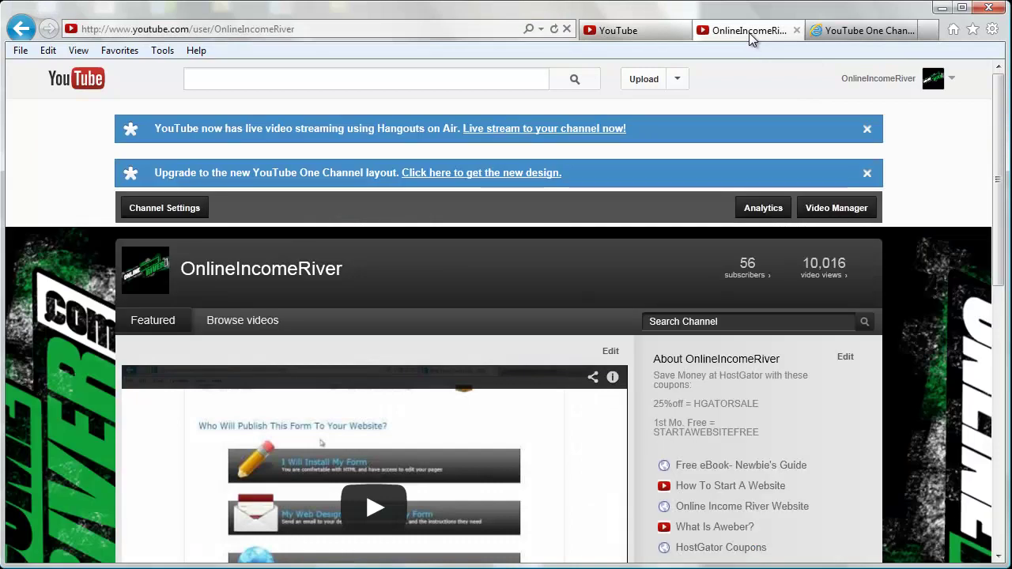
drag(1001, 182, 999, 225)
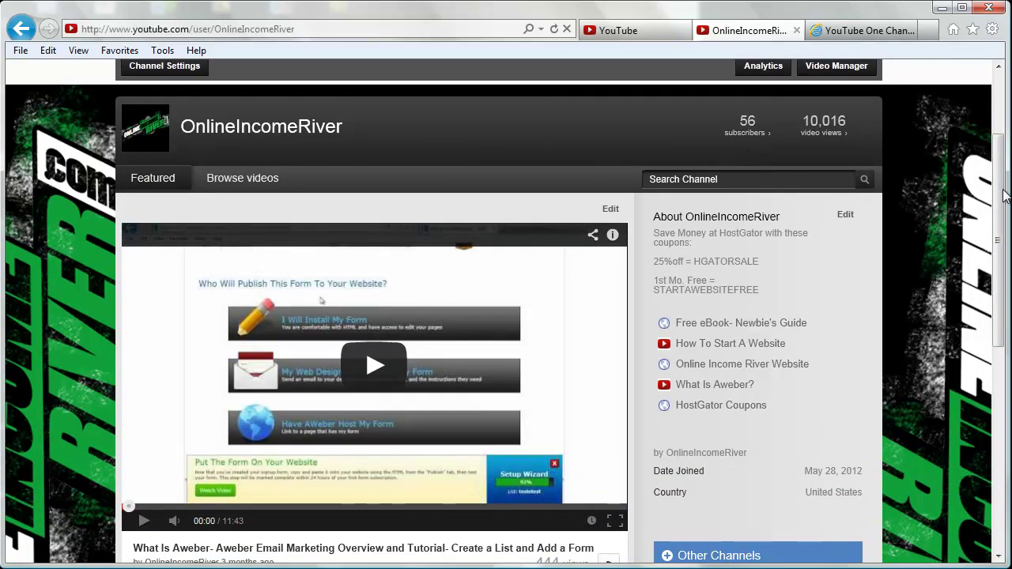
drag(1000, 198, 1002, 119)
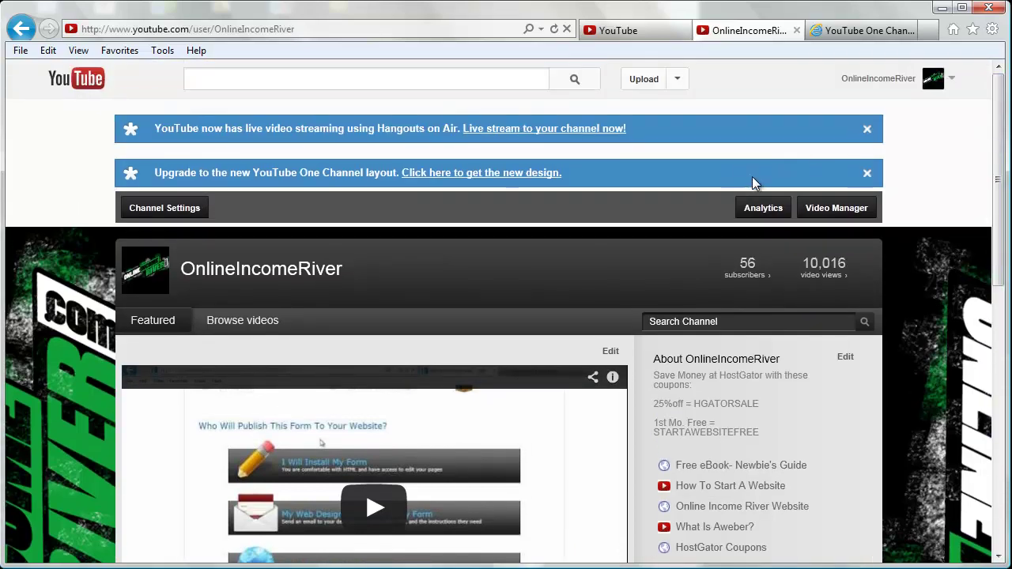
Choose 'Get the new design' for the channel and close the Welcome popup
click(468, 188)
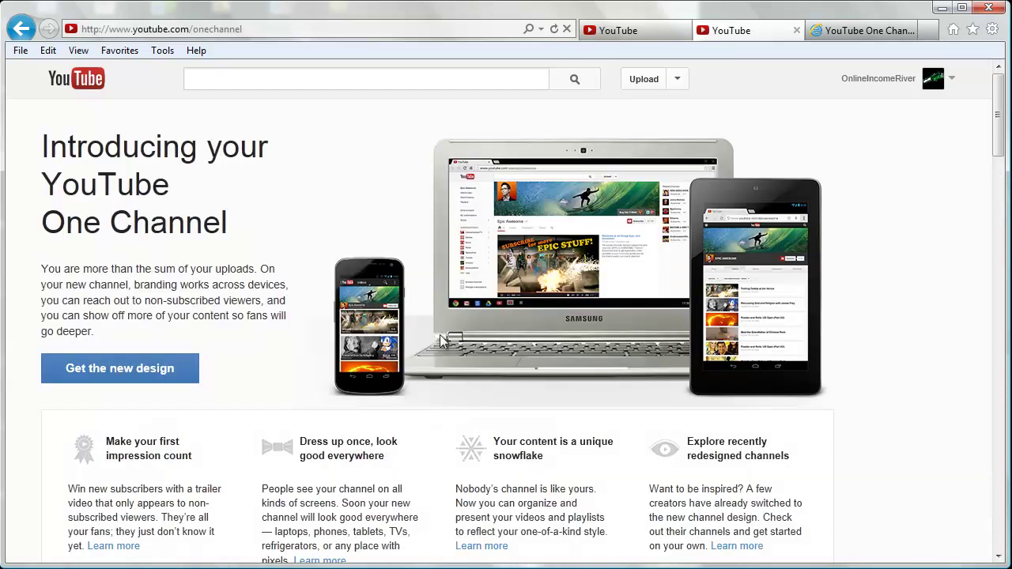
click(155, 370)
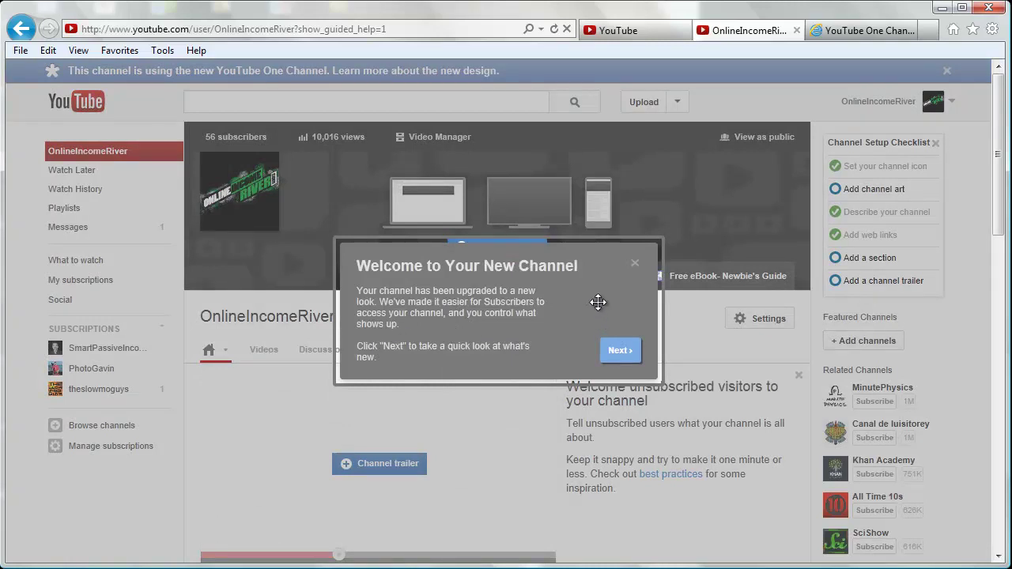
click(635, 265)
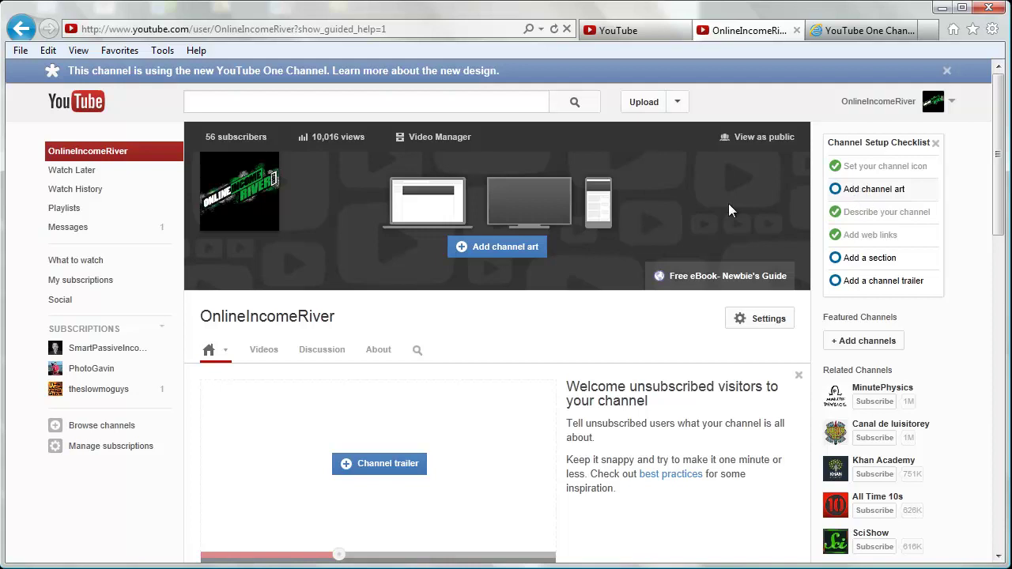
Click 'Add channel art' on the OnlineIncomeRiver channel header
click(506, 248)
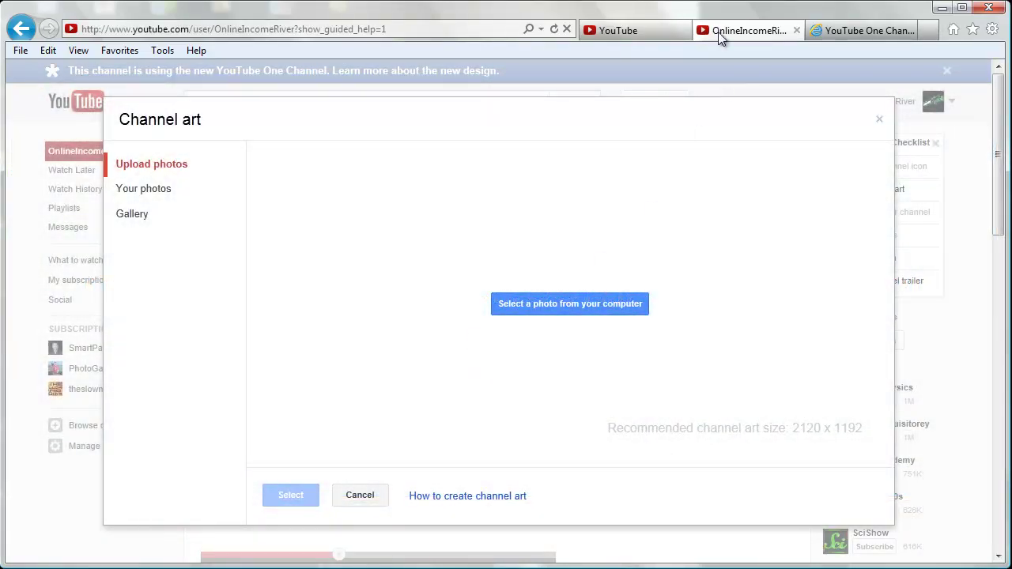
Download youtube-one-channel-template-3.zip from the blog post's DOWNLOAD link and open it
click(858, 30)
scroll(597, 172, down, 2)
scroll(598, 172, down, 3)
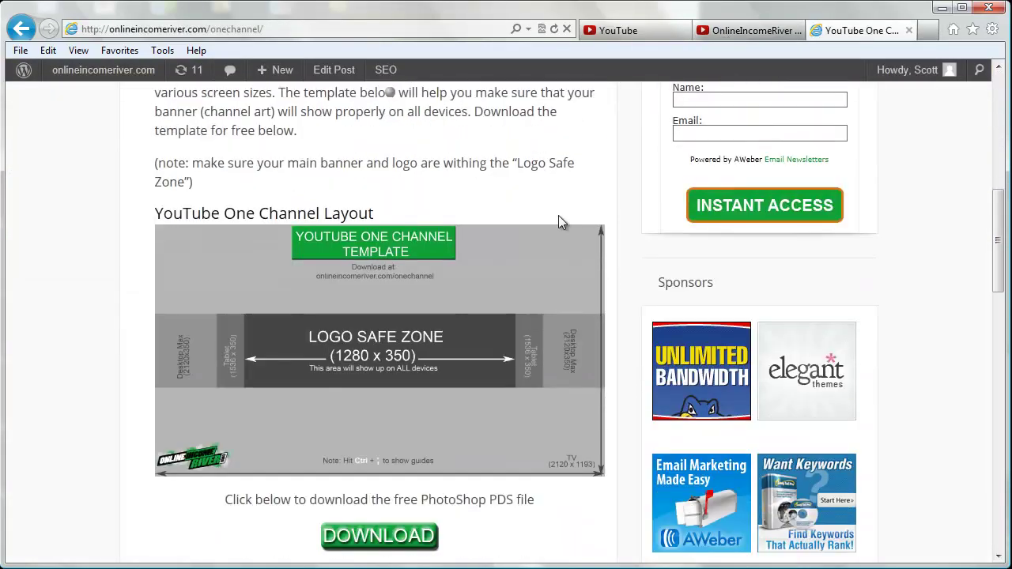
scroll(360, 315, down, 1)
scroll(360, 314, down, 1)
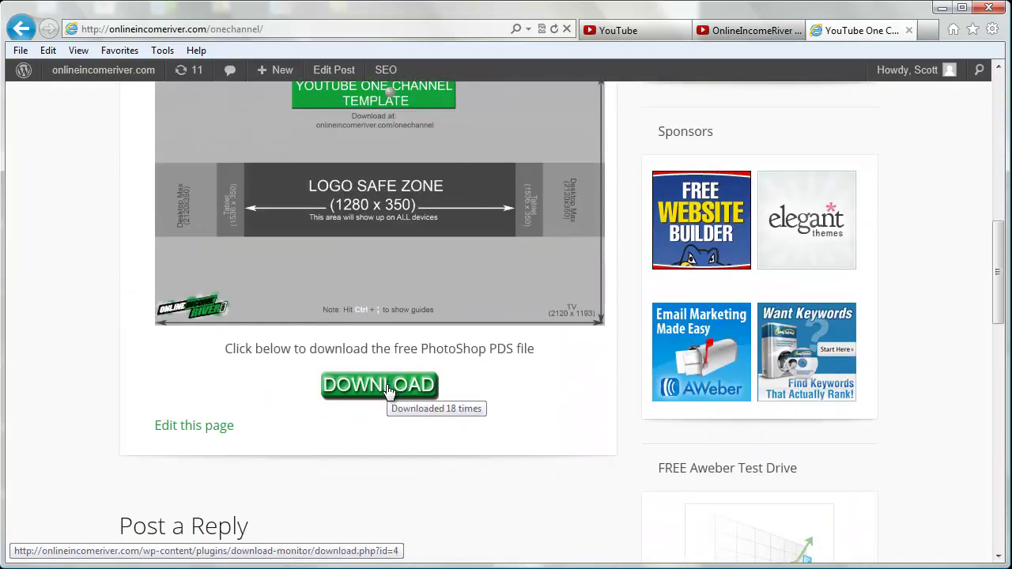
click(379, 385)
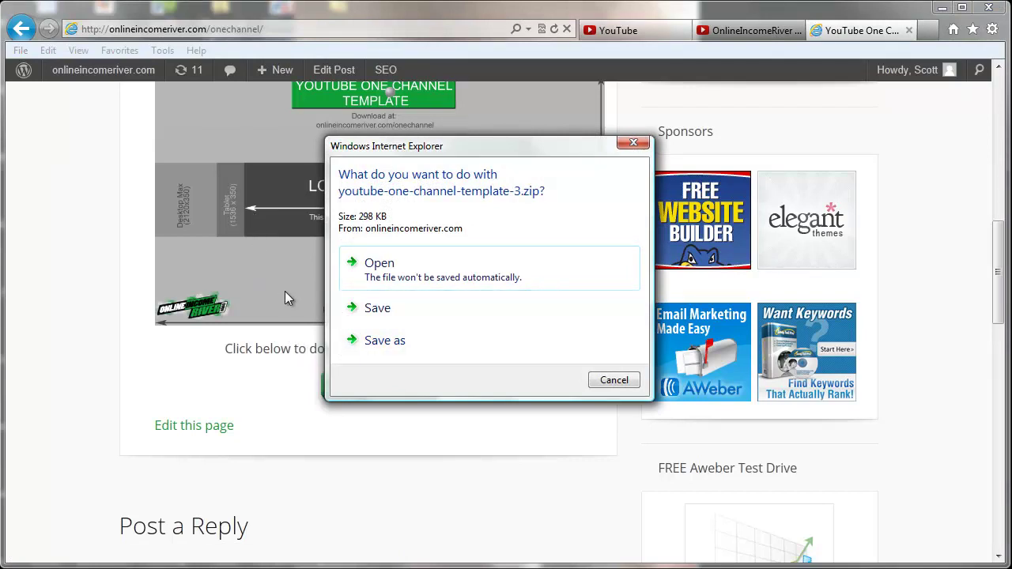
click(370, 271)
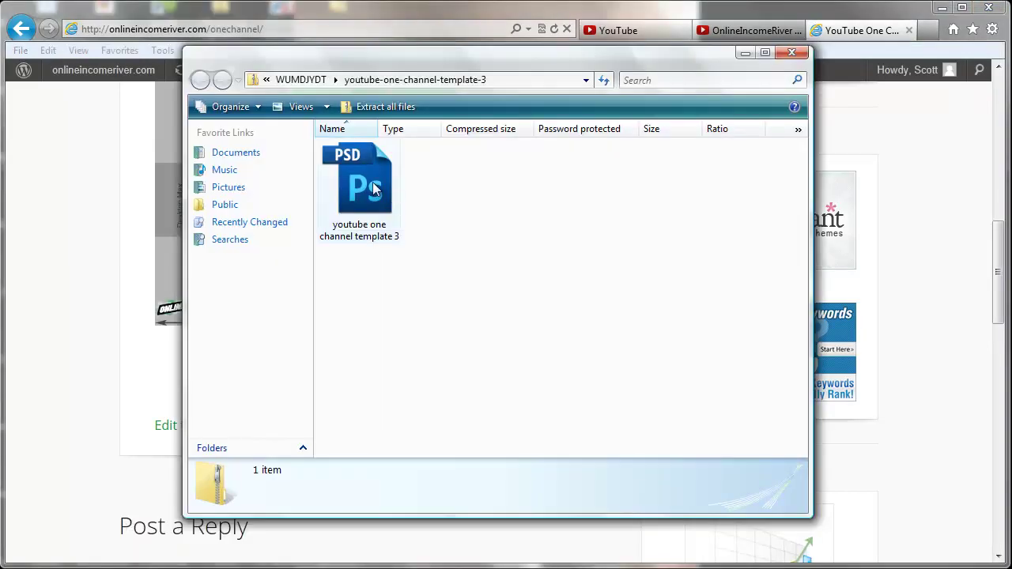
Open youtube one channel template 3.psd from the zip and hide its Text group
click(375, 188)
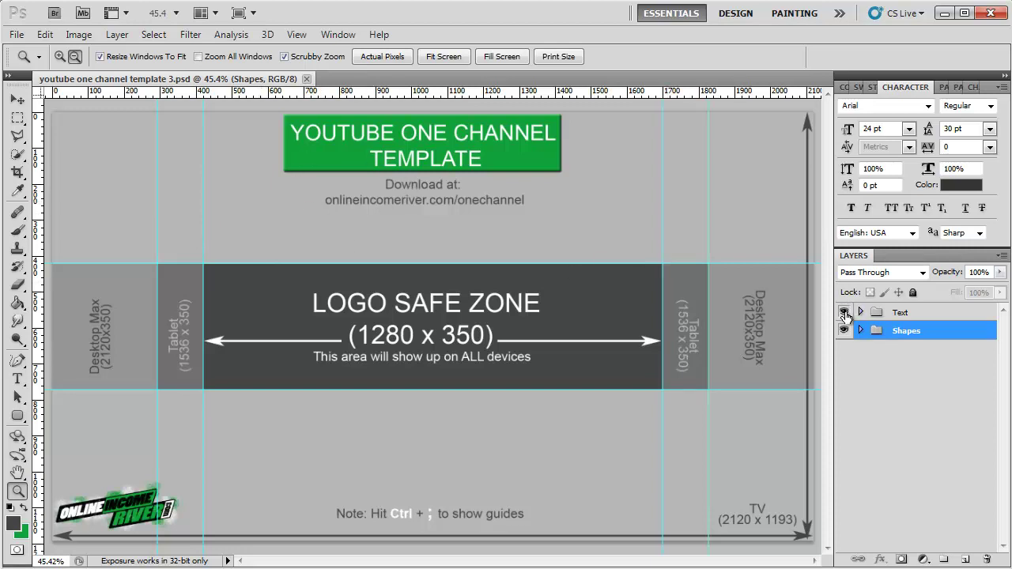
click(844, 313)
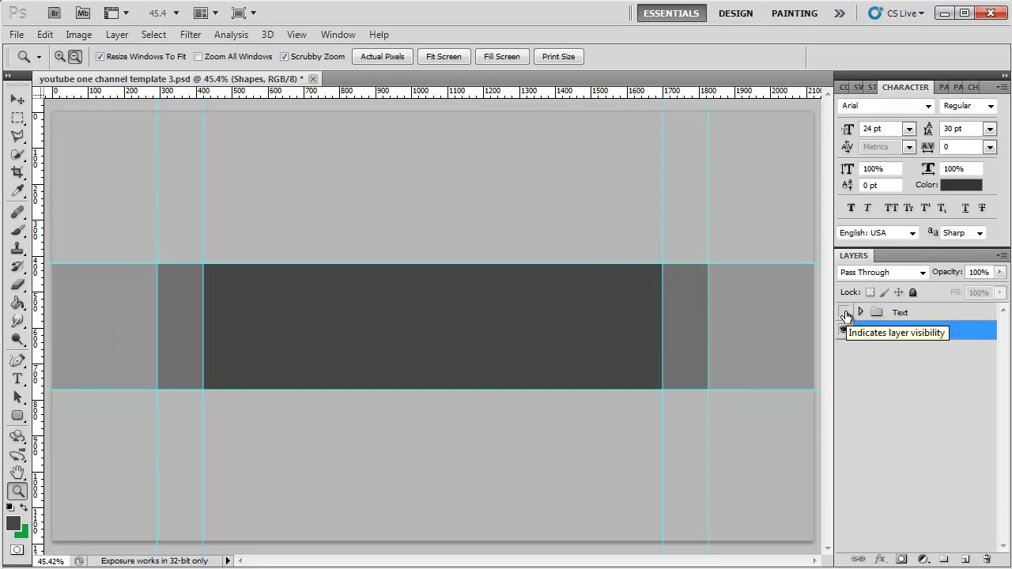
click(844, 313)
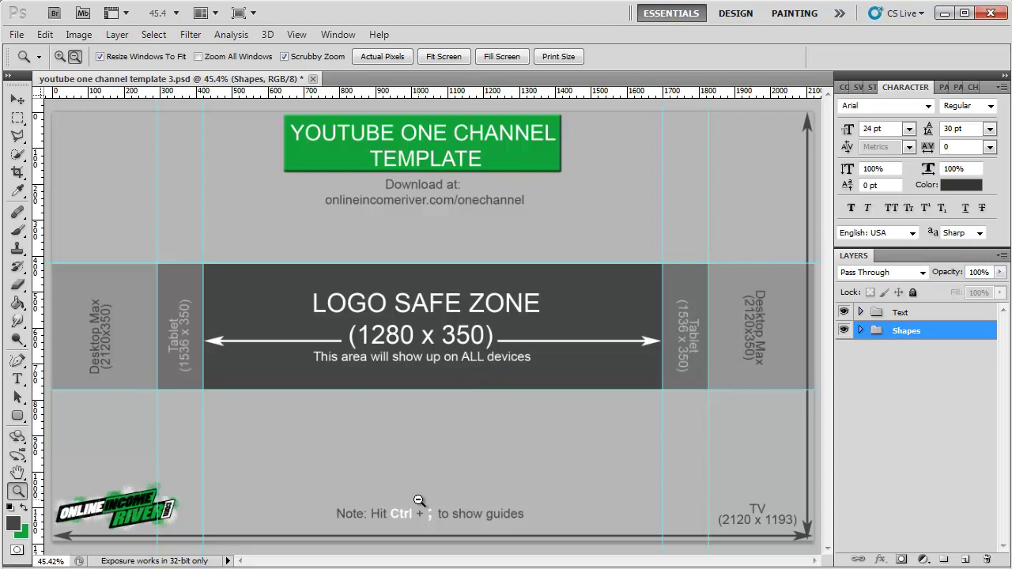
key(ctrl+semicolon)
key(ctrl+semicolon)
click(845, 314)
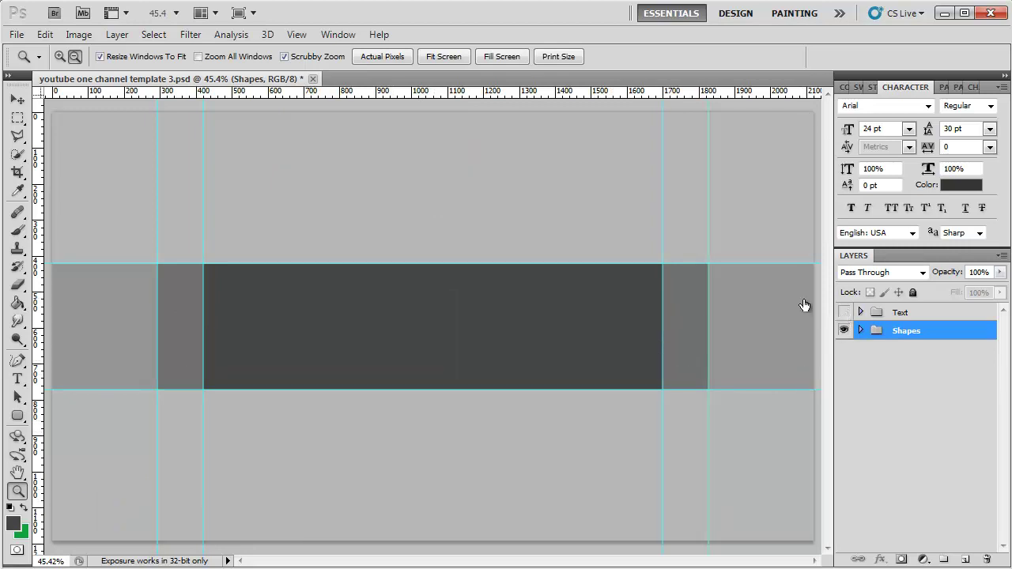
Add an empty Layer 14 above the selected Text group in the Layers panel
click(905, 314)
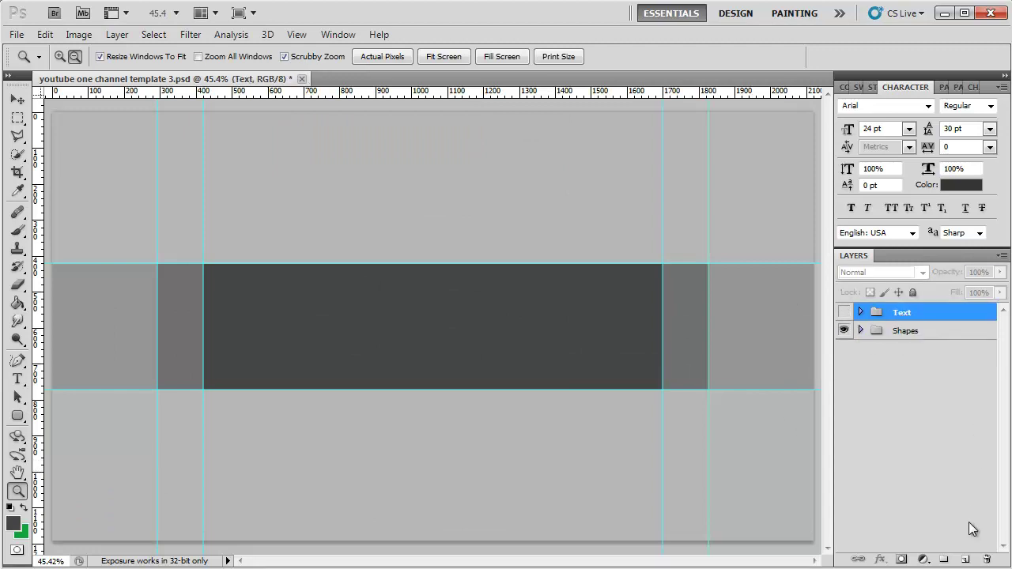
click(966, 559)
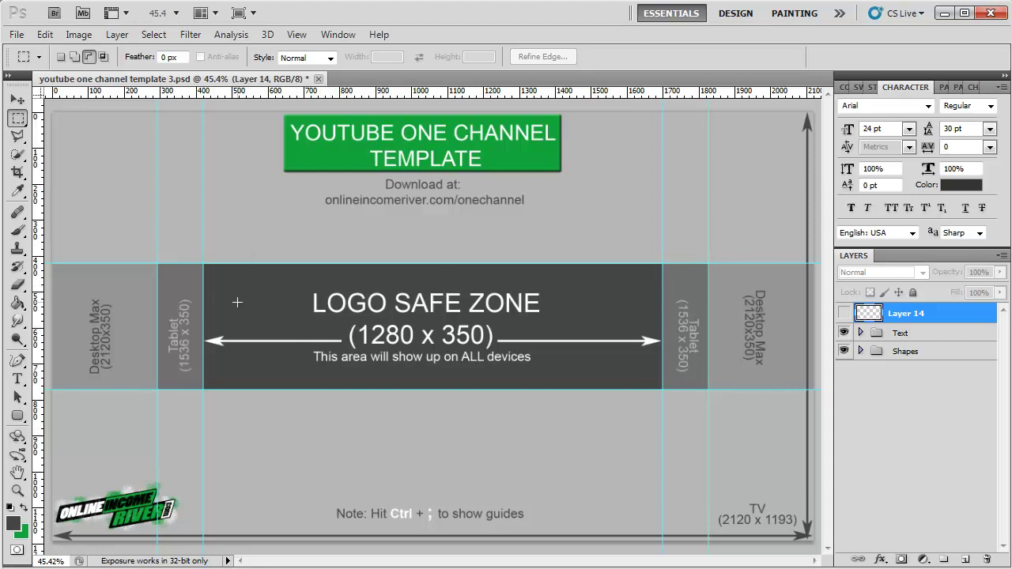
click(16, 34)
click(419, 511)
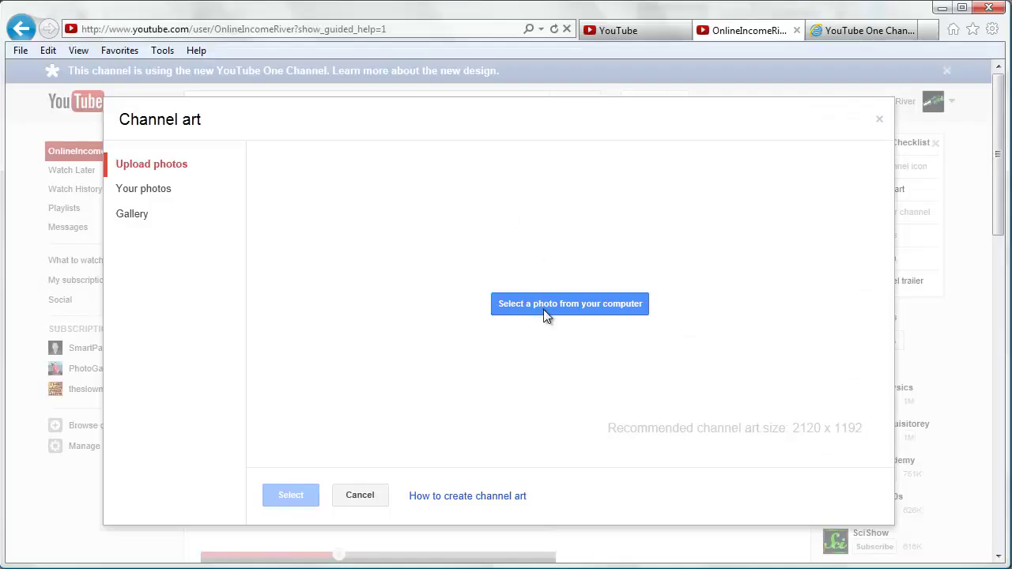
Upload the youtube one channel template 3 image from the computer and apply it as channel art
click(543, 309)
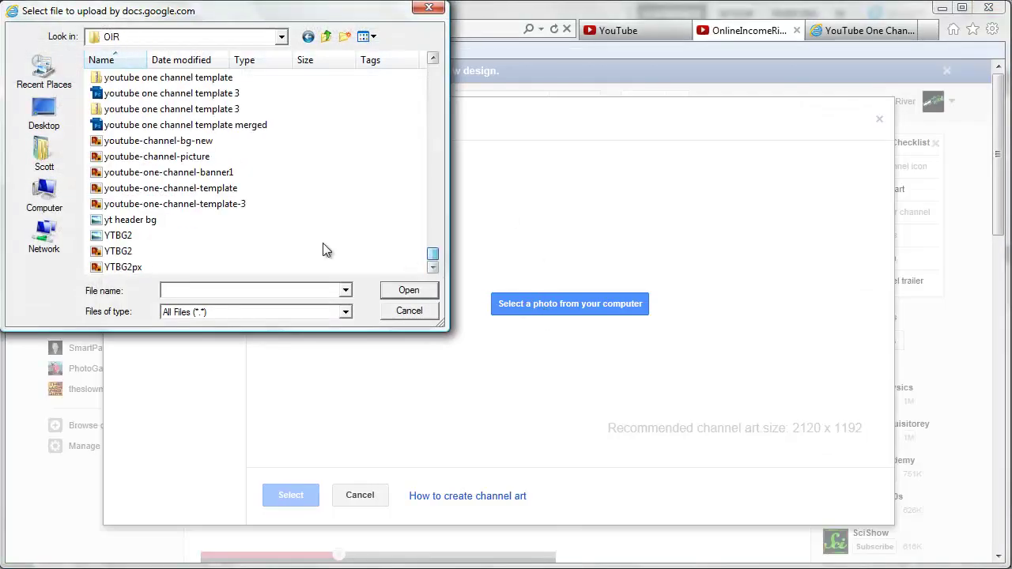
click(198, 202)
click(403, 287)
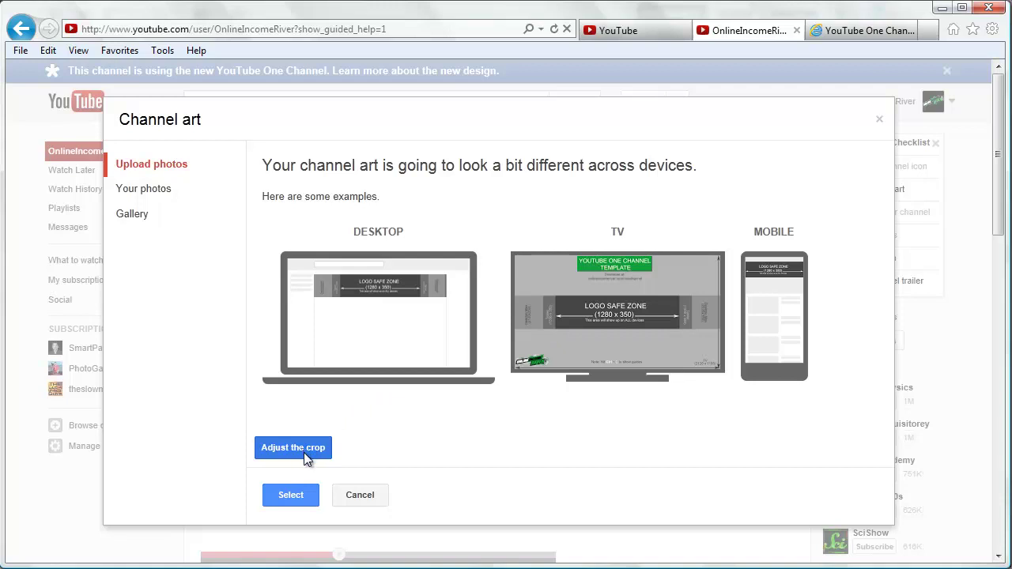
click(290, 495)
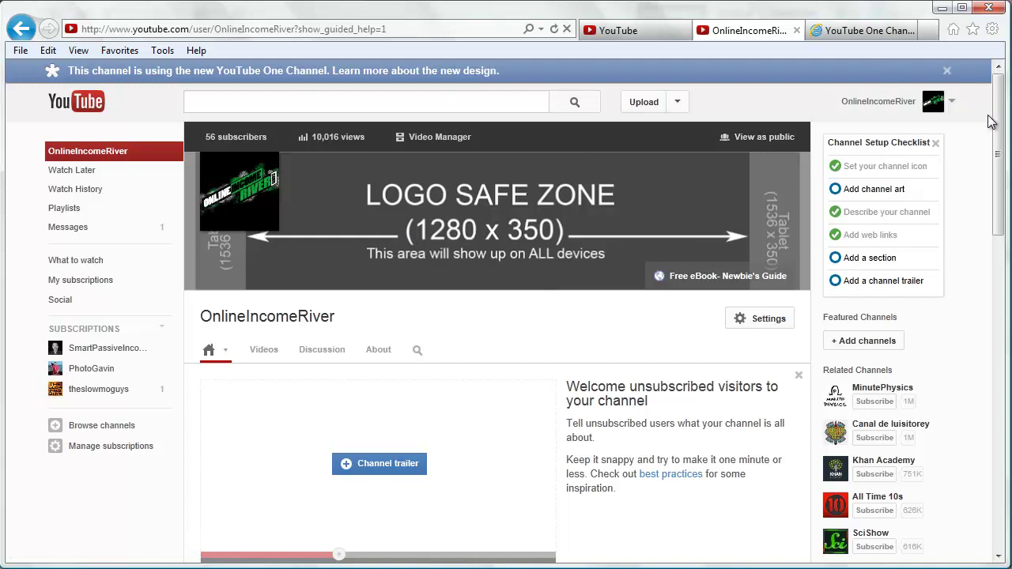
Drag the Internet Explorer window's right edge slightly left to narrow it
mouse_move(1002, 162)
mouse_down()
mouse_move(721, 188)
mouse_move(996, 175)
mouse_up()
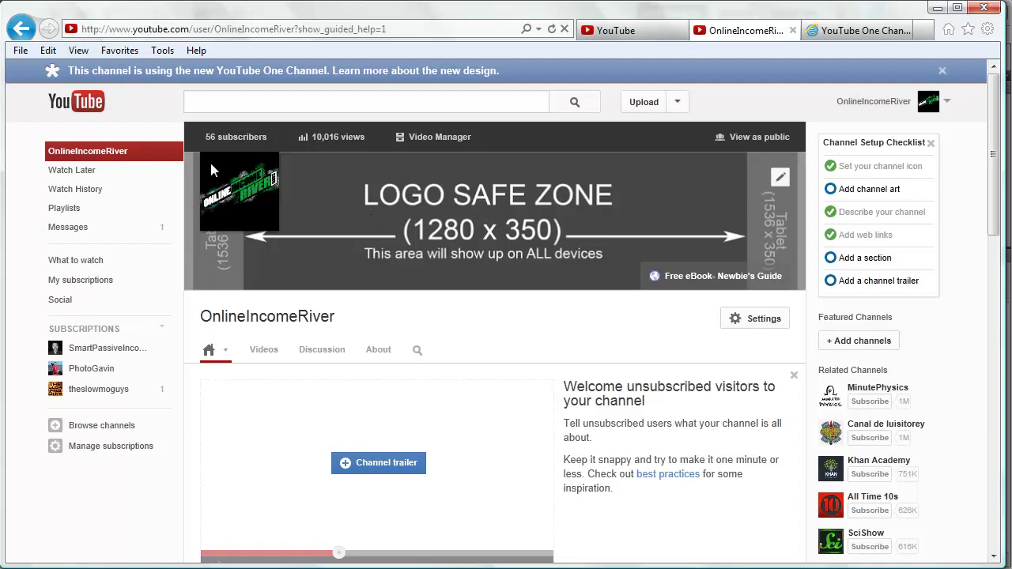
mouse_move(229, 172)
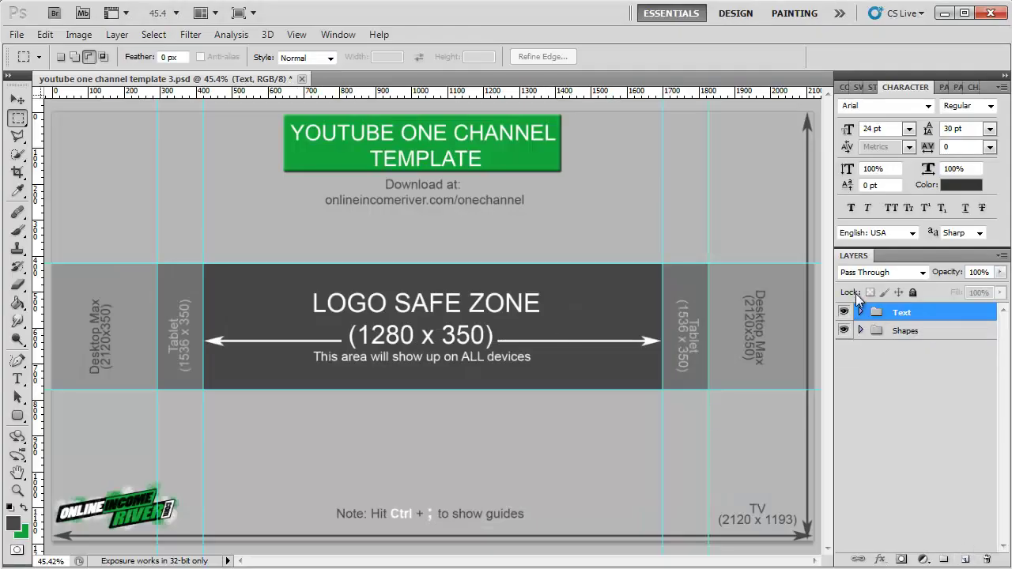
Hide the Text group, paste the OnlineIncomeRiver logo onto a new layer, and add Layer 15
click(844, 312)
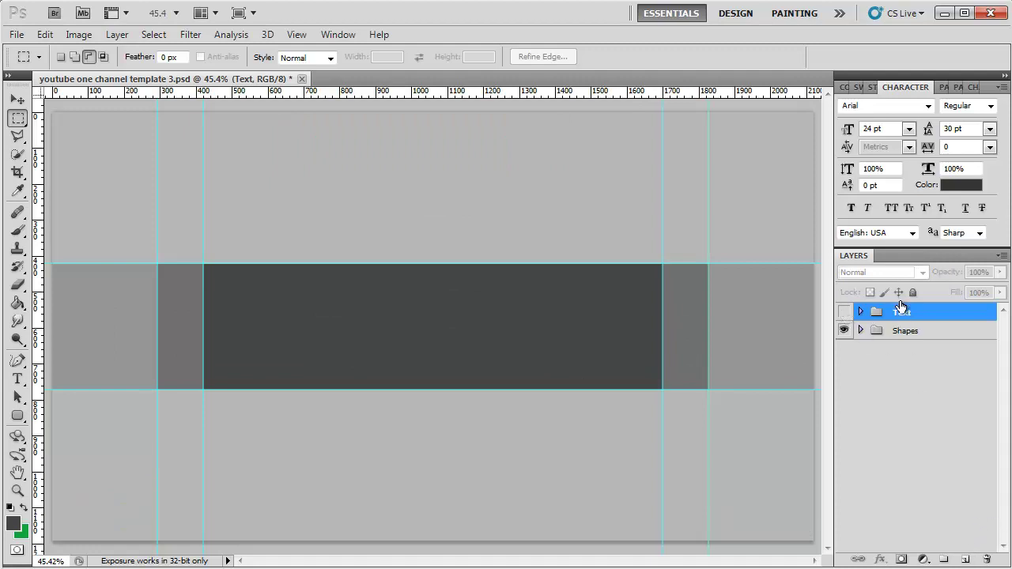
click(963, 559)
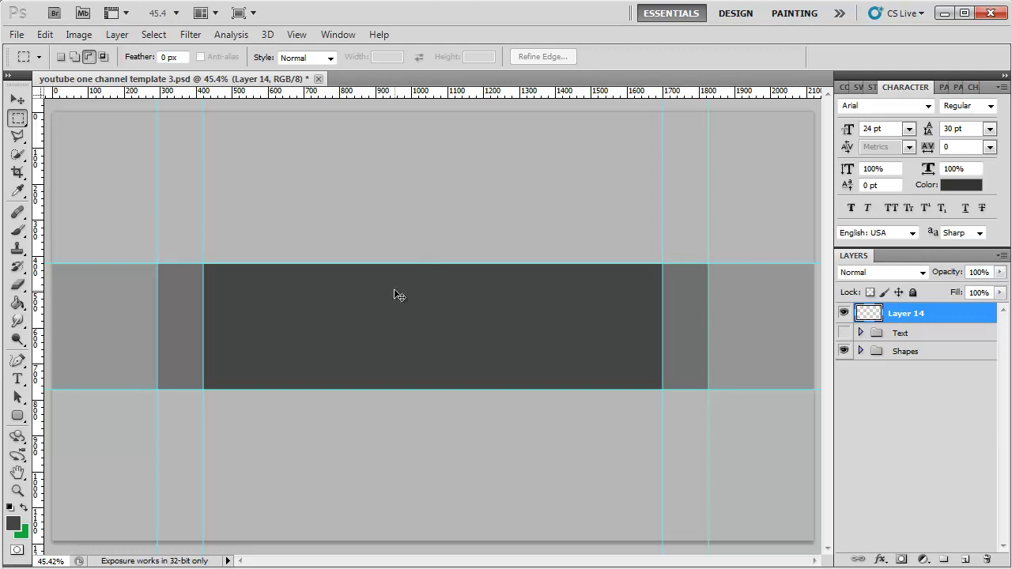
key(ctrl+v)
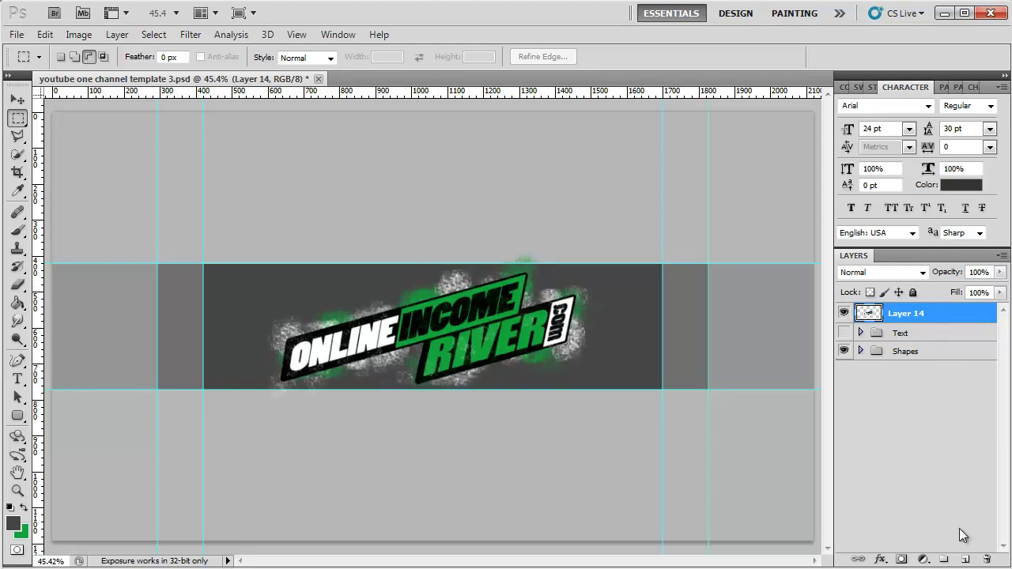
click(963, 560)
Move Layer 15 beneath the logo layer and set the foreground colour to black (000000)
drag(902, 320, 899, 345)
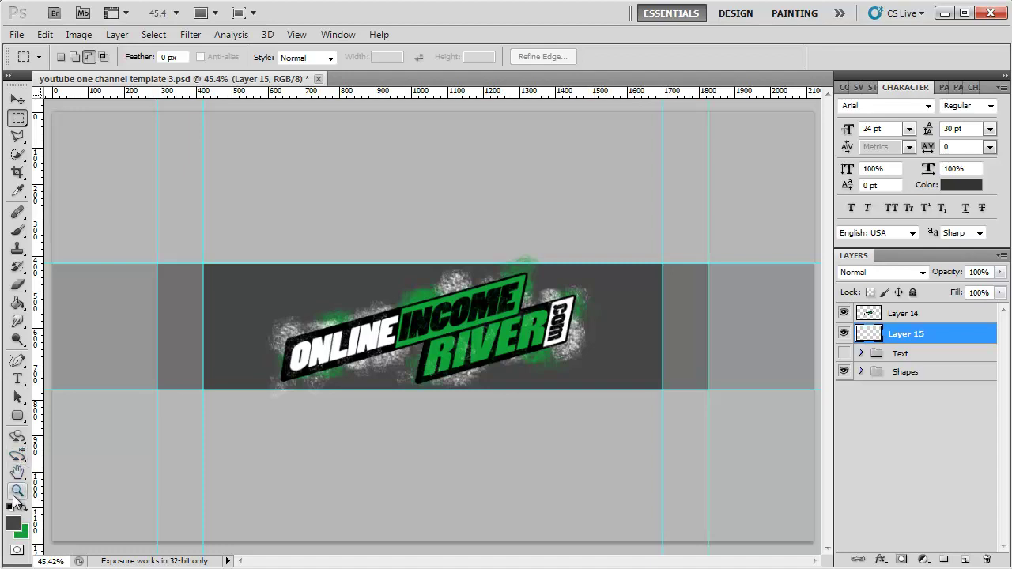
click(14, 523)
key(shift+Down)
key(shift+Down)
key(shift+Down)
click(911, 325)
Fill Layer 15 with black using the Paint Bucket and hide the guides
key(m)
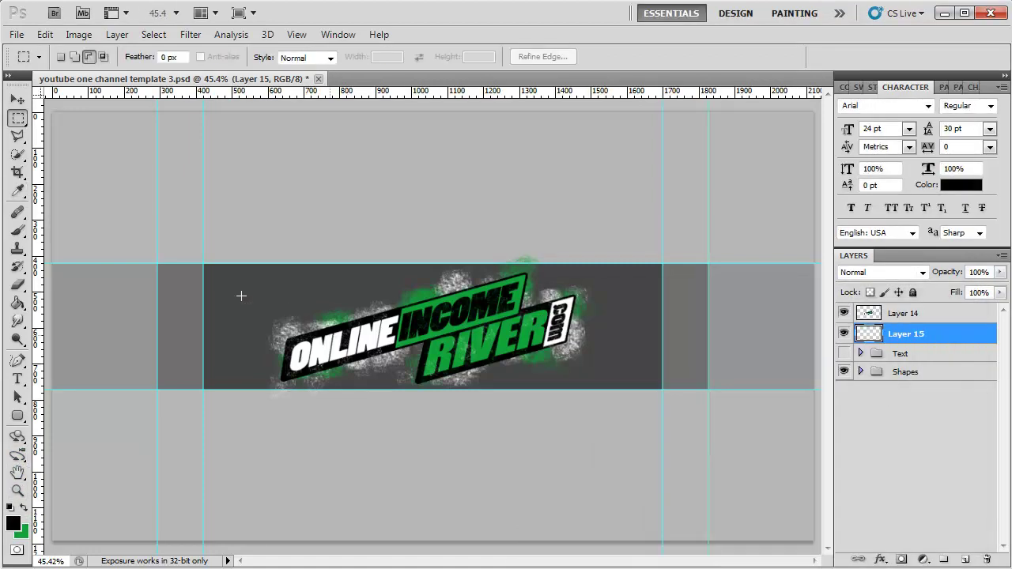
click(18, 303)
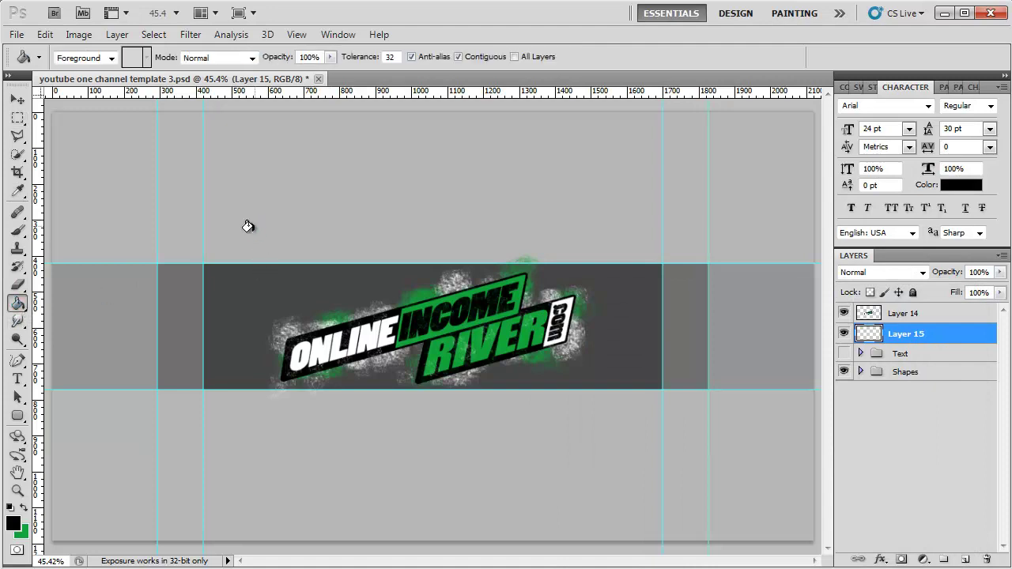
click(247, 229)
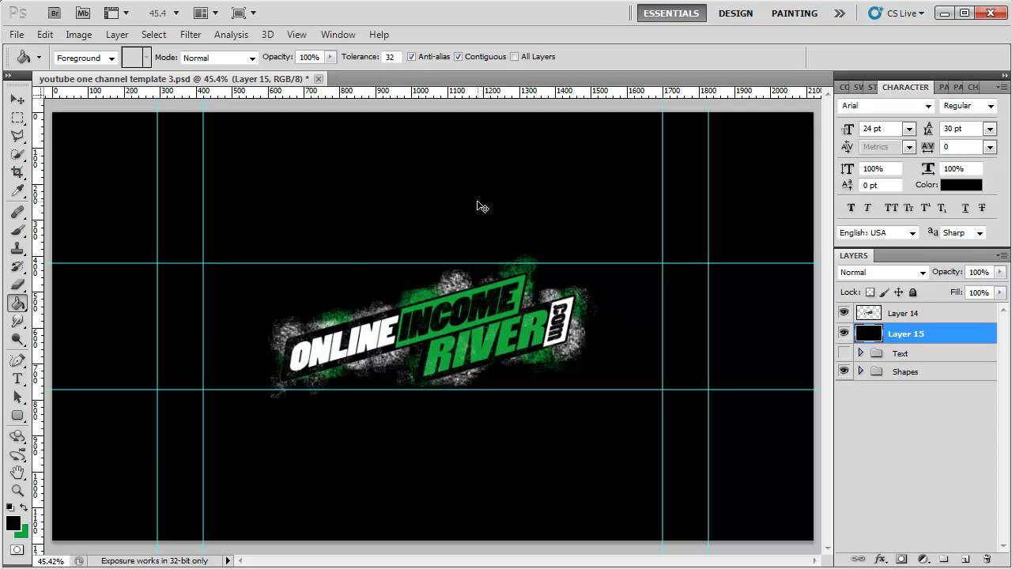
key(ctrl+semicolon)
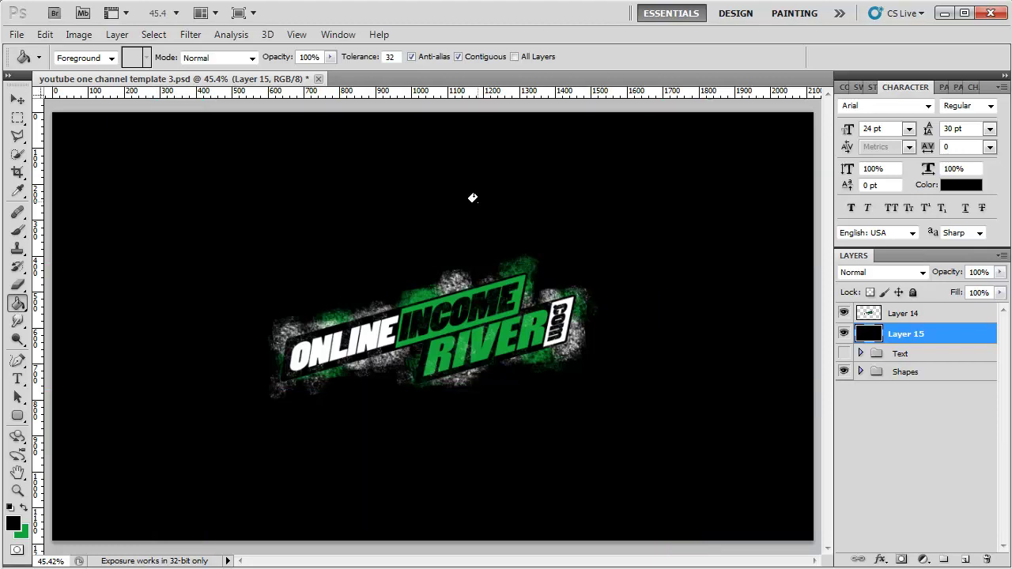
click(17, 34)
Save the black banner as a web image, then start editing the YouTube channel art
click(113, 305)
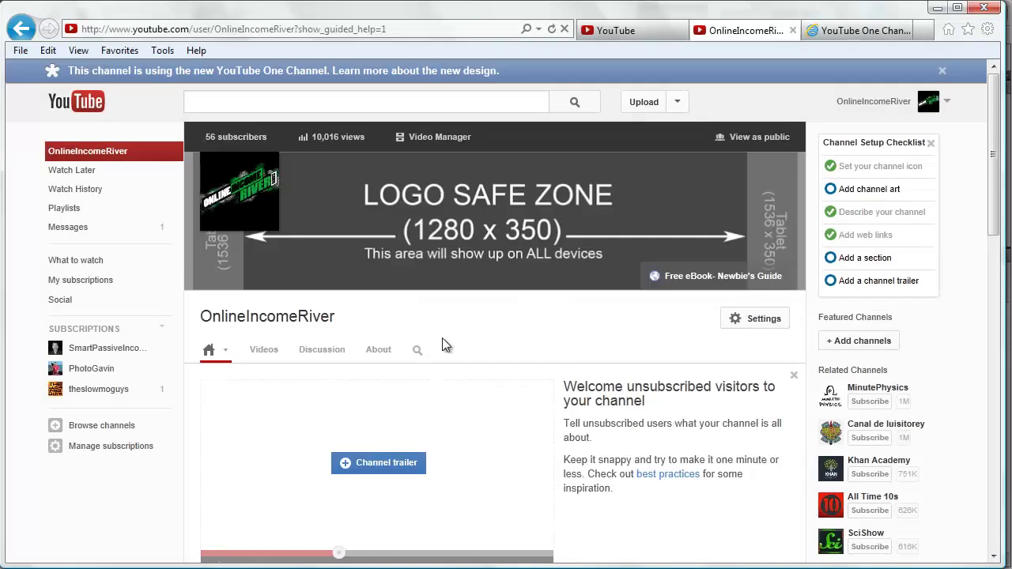
mouse_move(646, 203)
click(779, 179)
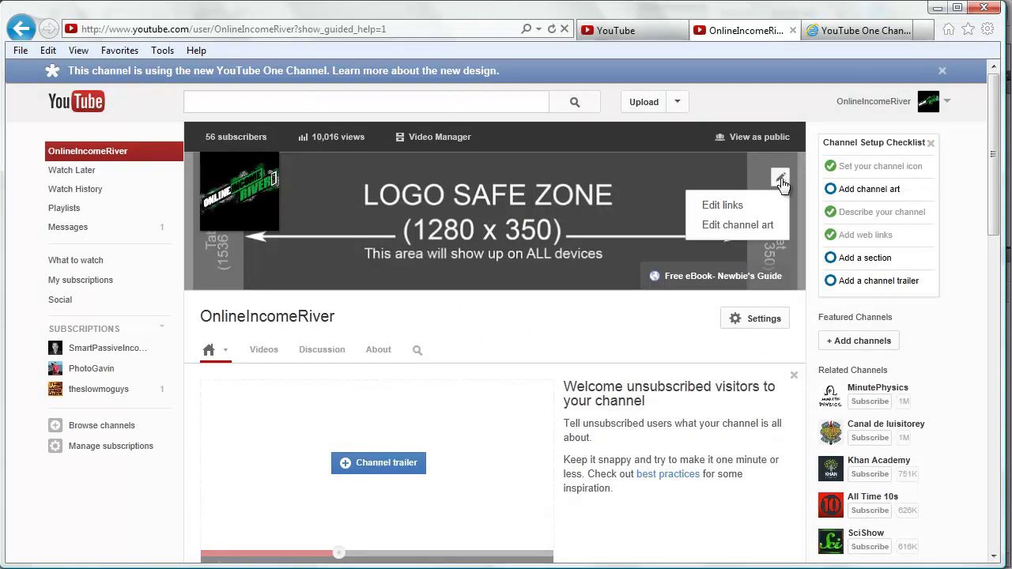
click(732, 225)
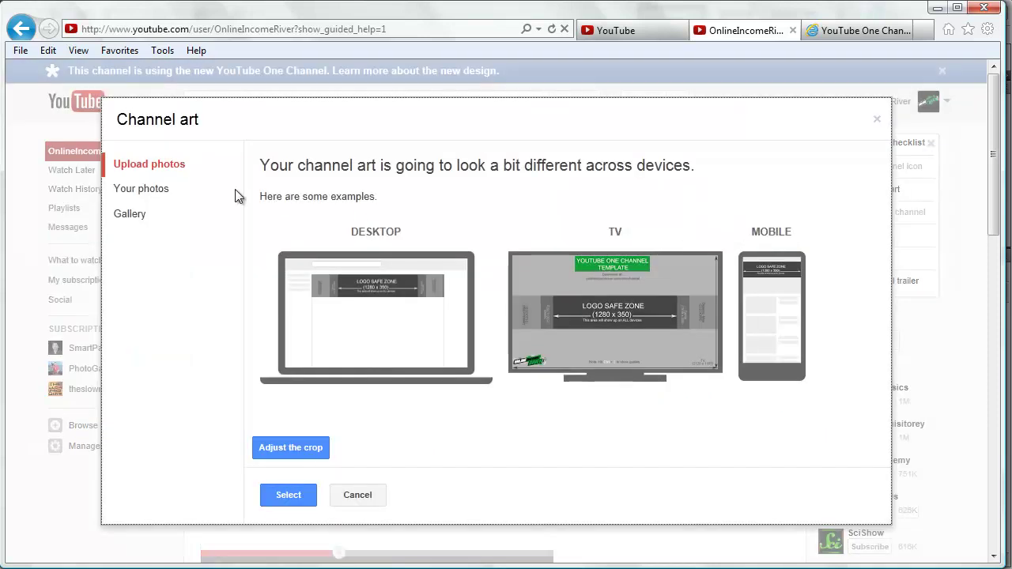
Upload the new black banner from the channel template folder and apply it as channel art
click(153, 172)
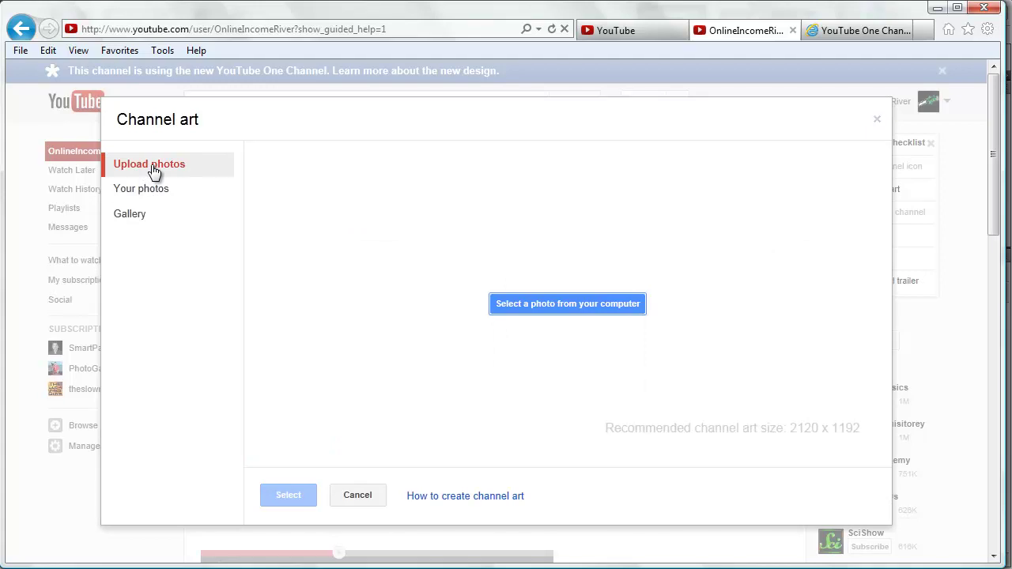
click(558, 304)
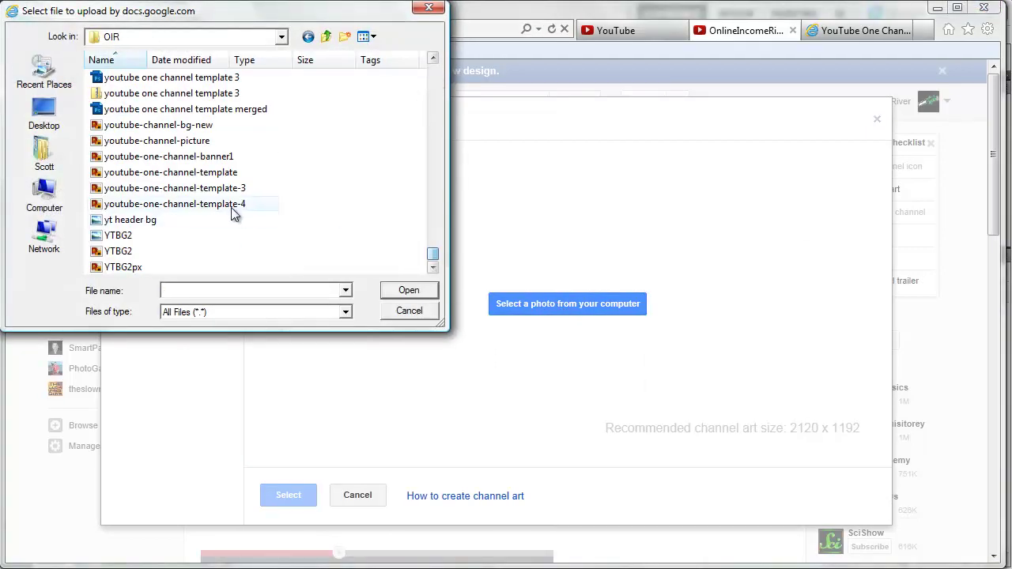
click(231, 207)
click(406, 291)
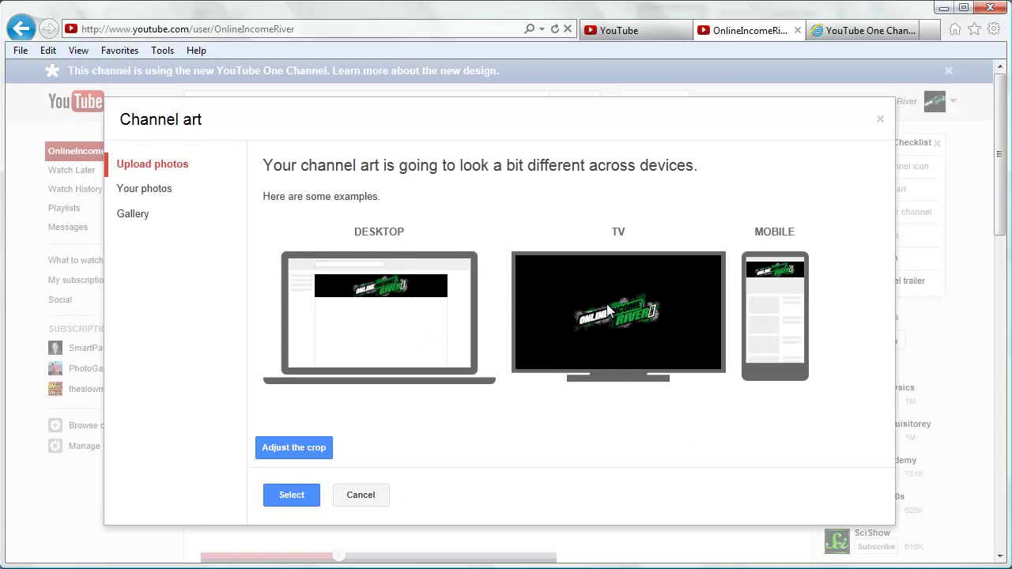
click(290, 498)
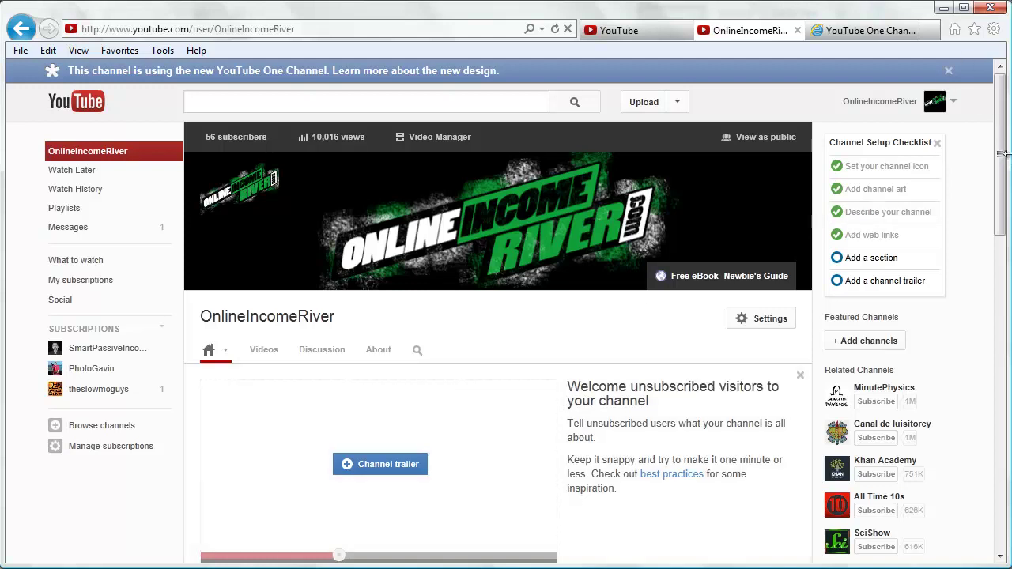
Narrow the browser window and review the black OnlineIncomeRiver banner on the channel page
mouse_move(1002, 154)
mouse_down()
mouse_move(712, 163)
mouse_move(1007, 163)
mouse_up()
mouse_move(505, 219)
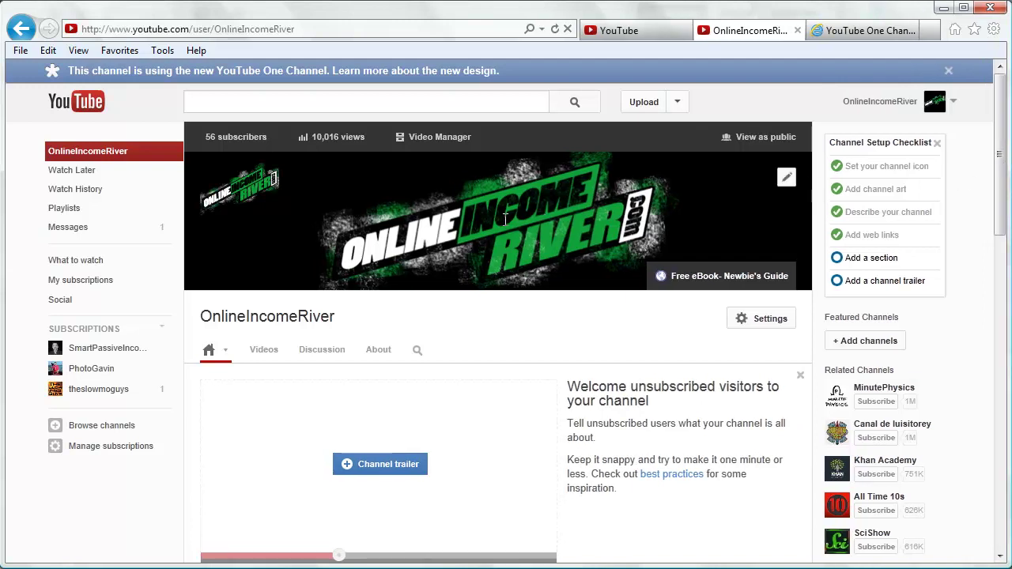